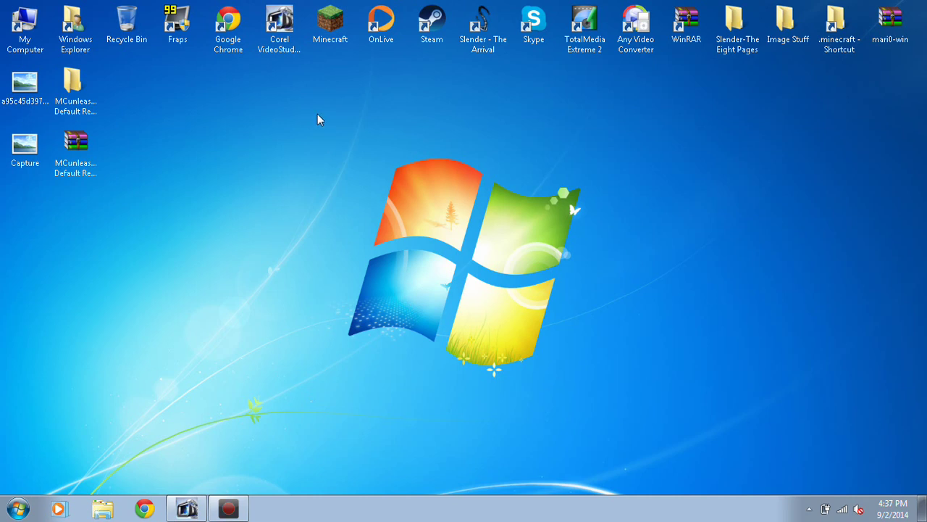
Browse the .minecraft resourcepacks folder and the AppData Roaming .minecraft folder, then close them
{"action": "double_click", "coordinate": [839, 28]}
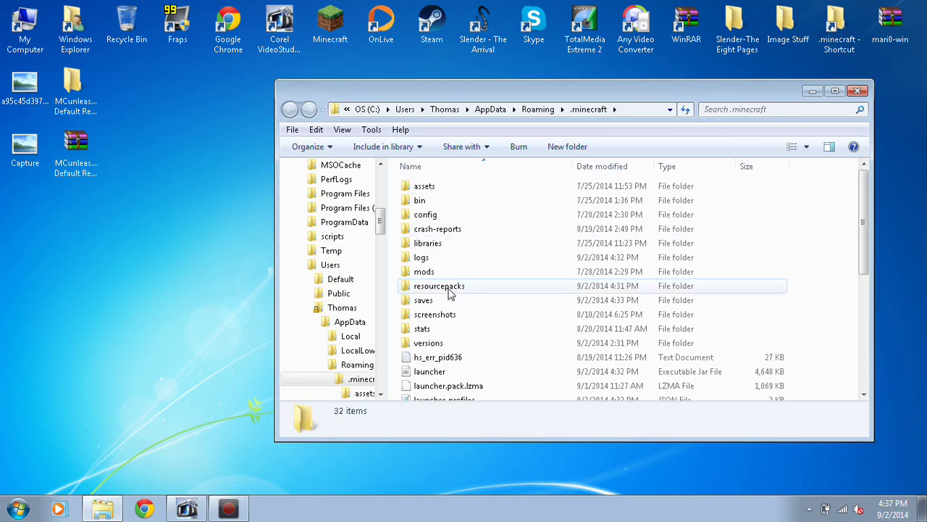
{"action": "double_click", "coordinate": [443, 287]}
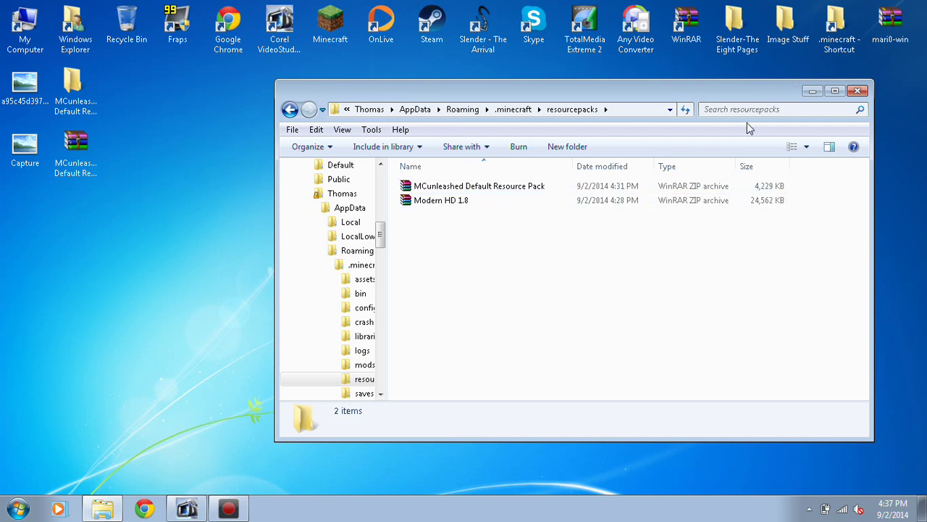
{"action": "left_click", "coordinate": [858, 91]}
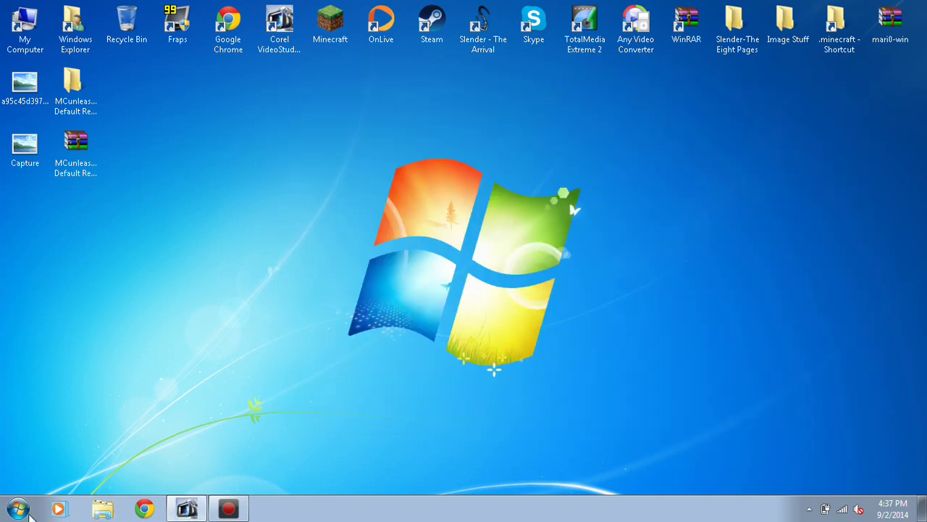
{"action": "left_click", "coordinate": [29, 513]}
{"action": "type", "text": "%appdata%"}
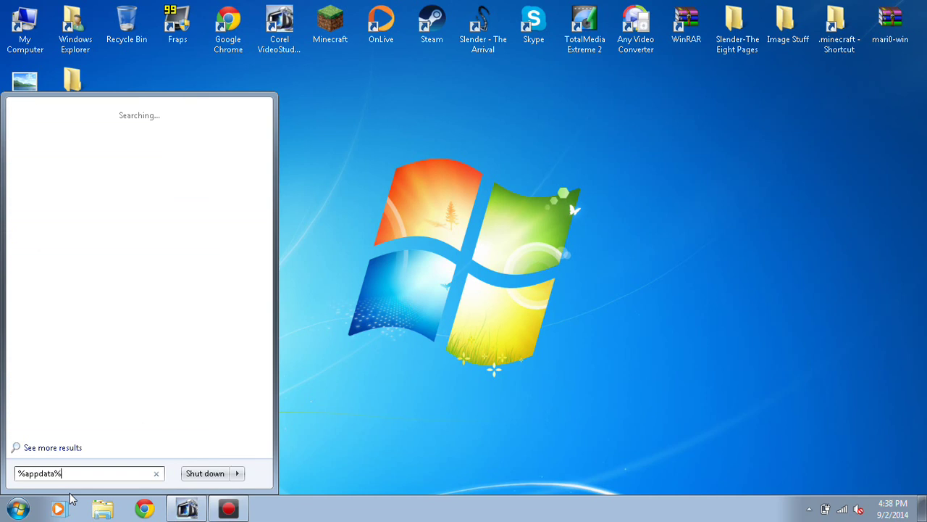
{"action": "key", "text": "Return"}
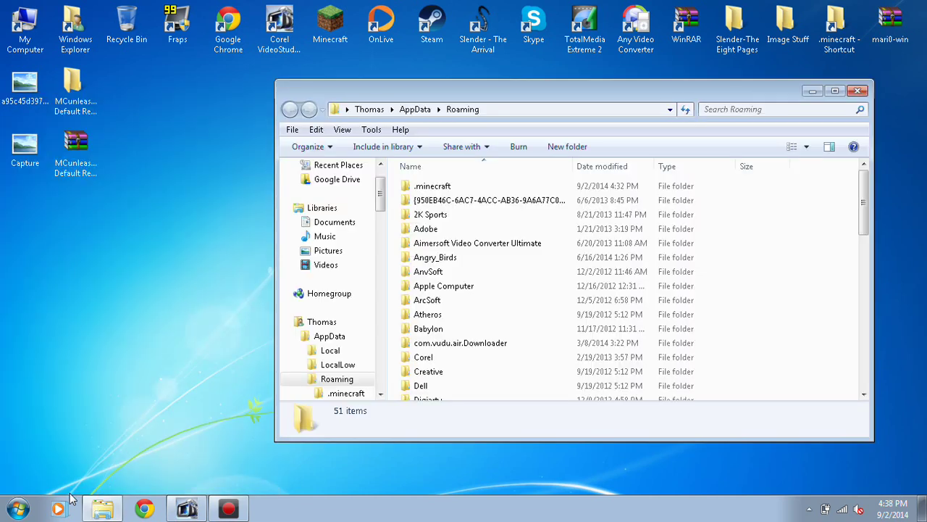
{"action": "double_click", "coordinate": [433, 185]}
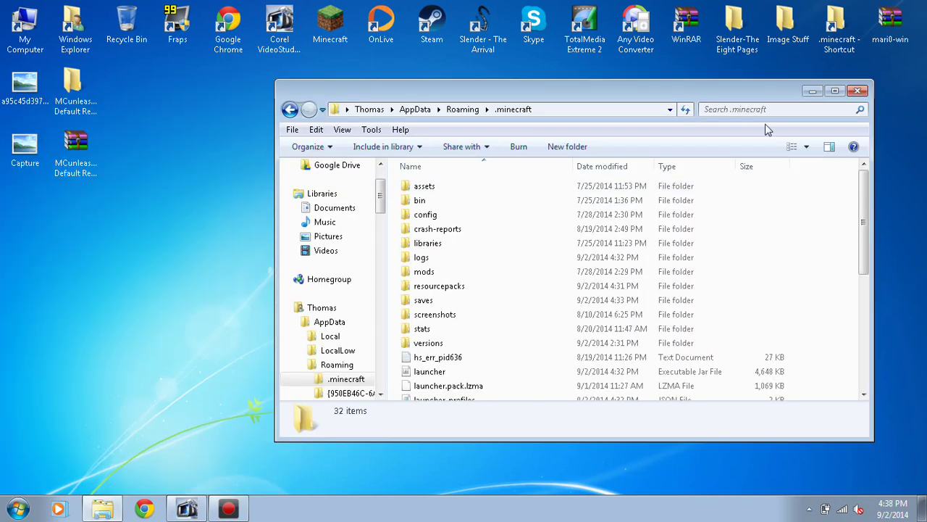
{"action": "left_click", "coordinate": [859, 91]}
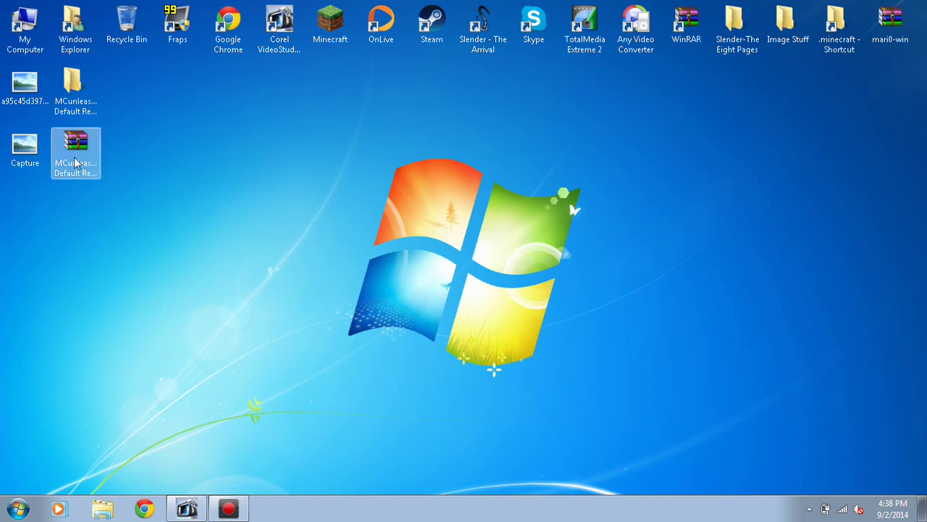
Start the Minecraft launcher, allow it past the security warning, and play the 1.8 profile
{"action": "mouse_move", "coordinate": [76, 150]}
{"action": "left_mouse_down"}
{"action": "mouse_move", "coordinate": [106, 151]}
{"action": "mouse_move", "coordinate": [77, 150]}
{"action": "left_mouse_up"}
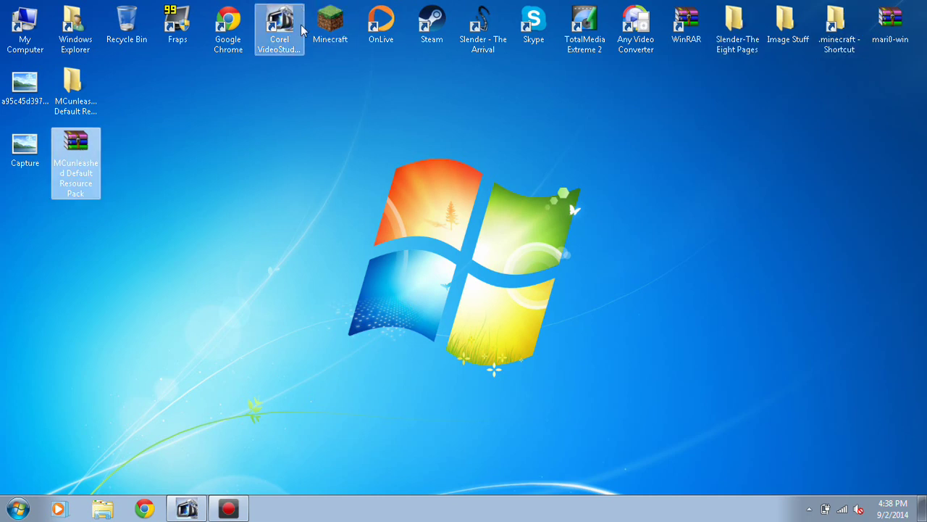
{"action": "double_click", "coordinate": [329, 25]}
{"action": "left_click", "coordinate": [511, 268]}
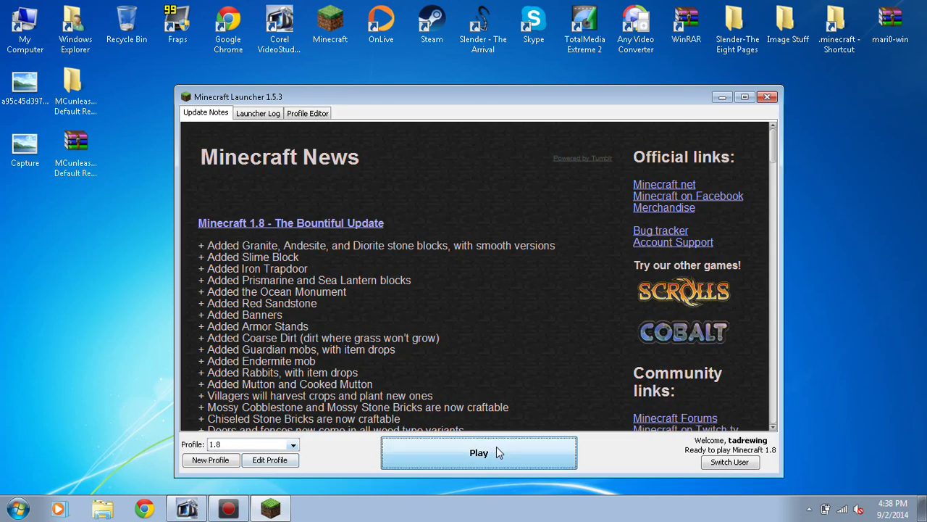
{"action": "left_click", "coordinate": [496, 447]}
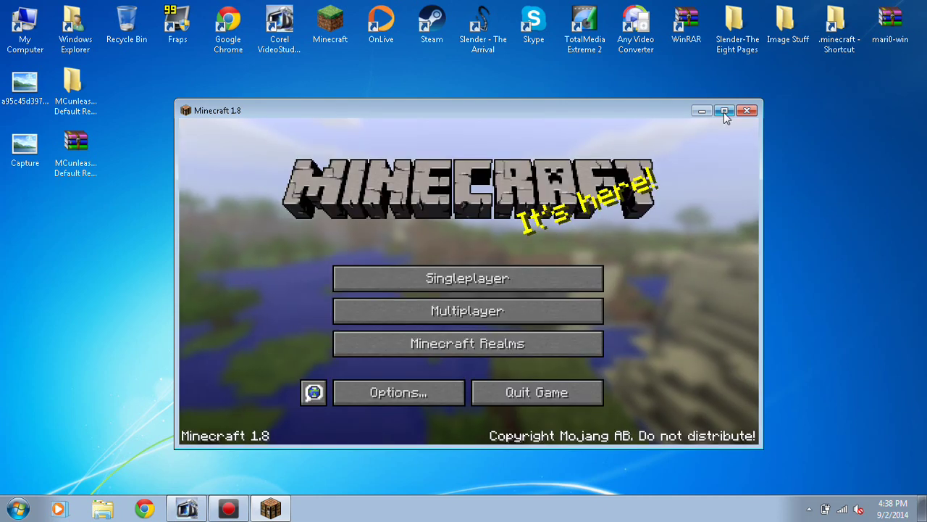
Maximize the game and toggle the MCunleashed resource pack off and back on
{"action": "left_click", "coordinate": [724, 112]}
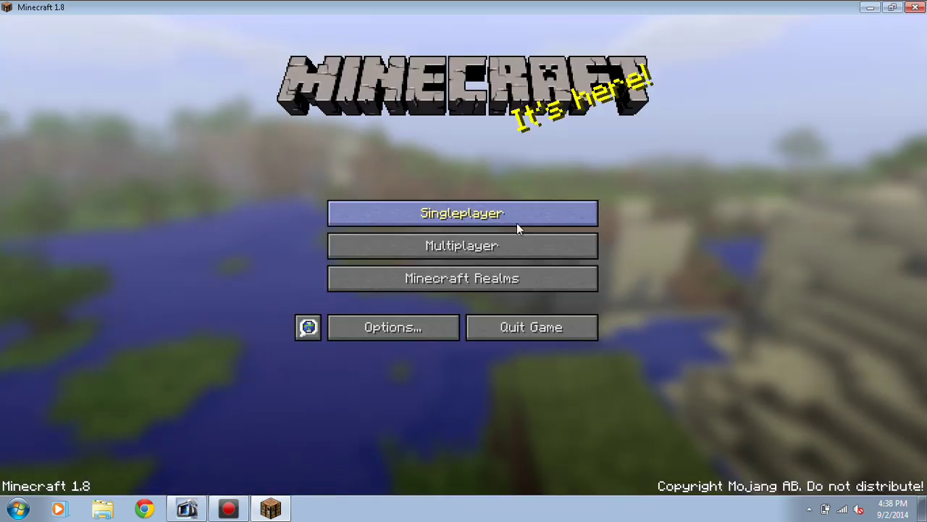
{"action": "left_click", "coordinate": [410, 326]}
{"action": "left_click", "coordinate": [393, 299]}
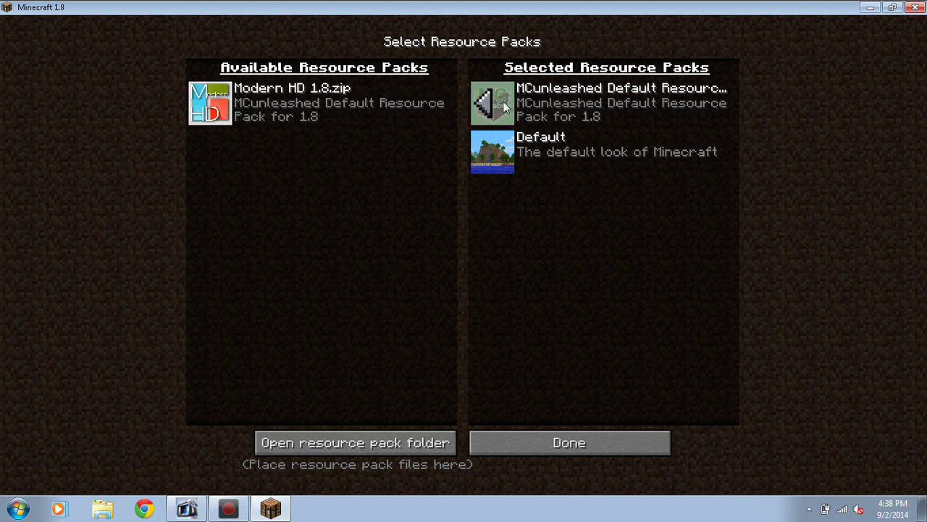
{"action": "left_click", "coordinate": [484, 106]}
{"action": "left_click", "coordinate": [206, 104]}
{"action": "left_click", "coordinate": [511, 435]}
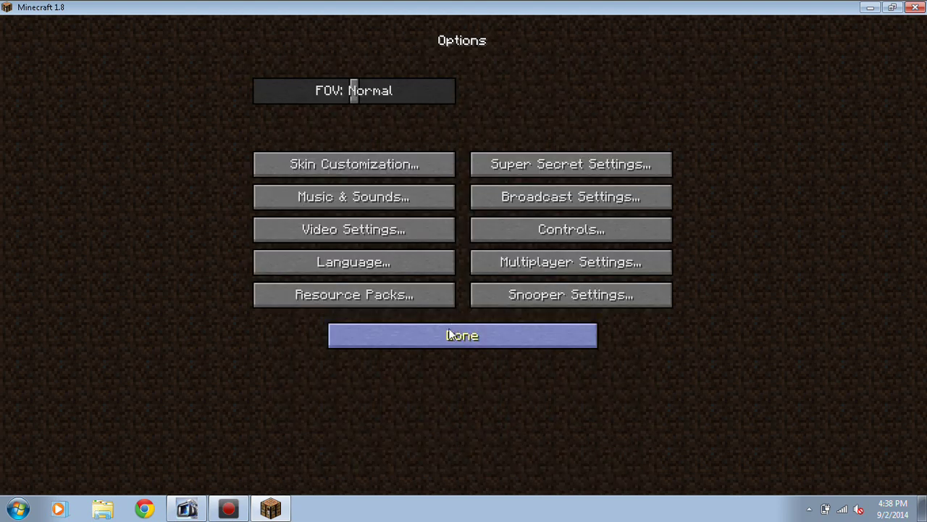
{"action": "left_click", "coordinate": [453, 335]}
Load the first singleplayer world, New World
{"action": "left_click", "coordinate": [450, 208]}
{"action": "left_click", "coordinate": [423, 72]}
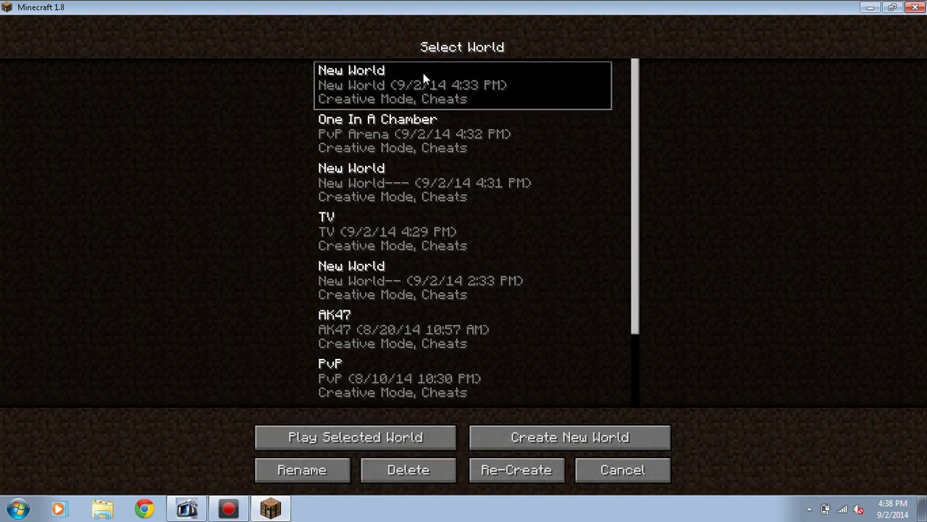
{"action": "left_click", "coordinate": [423, 427]}
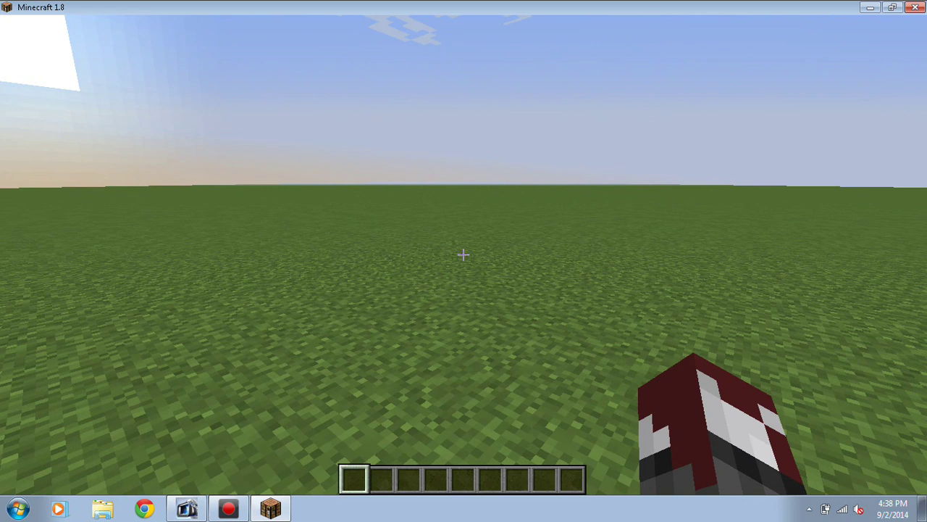
Check the Video Settings, then save and quit the world and close Minecraft
{"action": "mouse_move", "coordinate": [464, 254]}
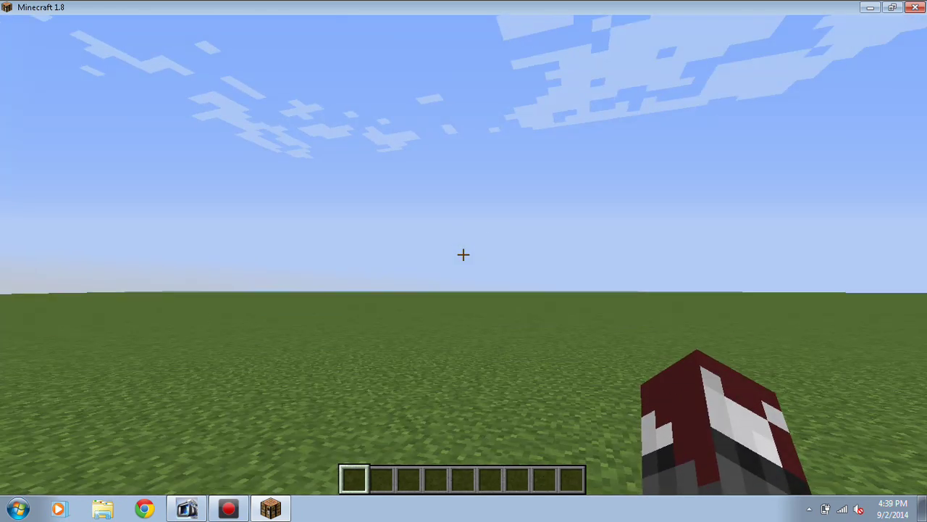
{"action": "key", "text": "Escape"}
{"action": "left_click", "coordinate": [353, 326]}
{"action": "left_click", "coordinate": [405, 224]}
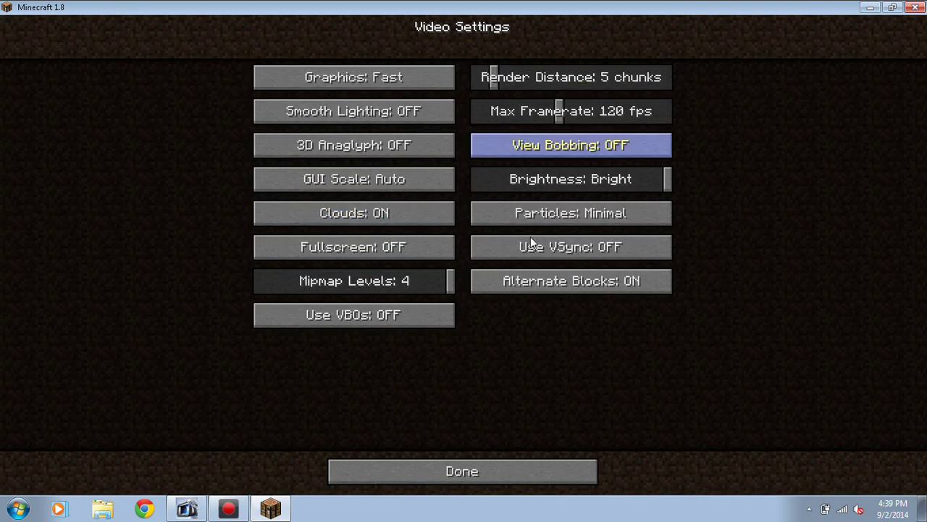
{"action": "left_click", "coordinate": [424, 467]}
{"action": "left_click", "coordinate": [437, 337]}
{"action": "left_click", "coordinate": [464, 158]}
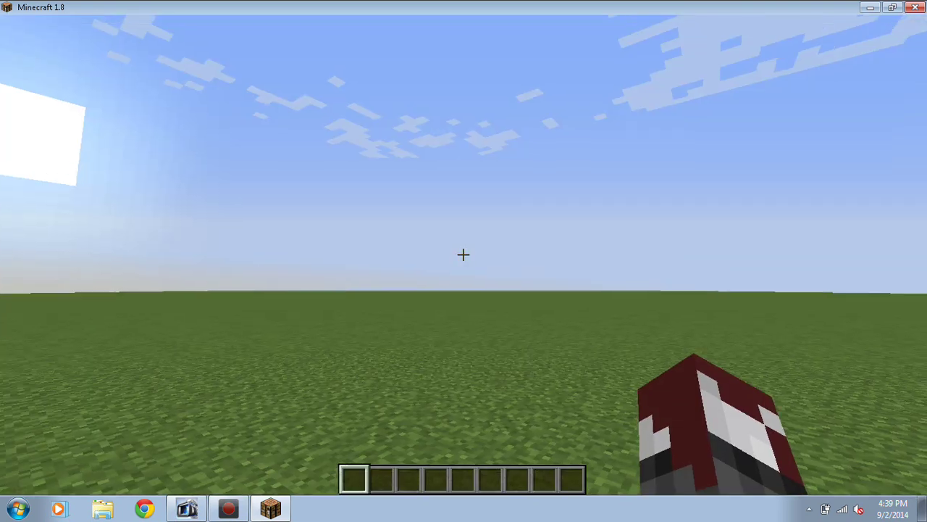
{"action": "key", "text": "Escape"}
{"action": "left_click", "coordinate": [464, 288]}
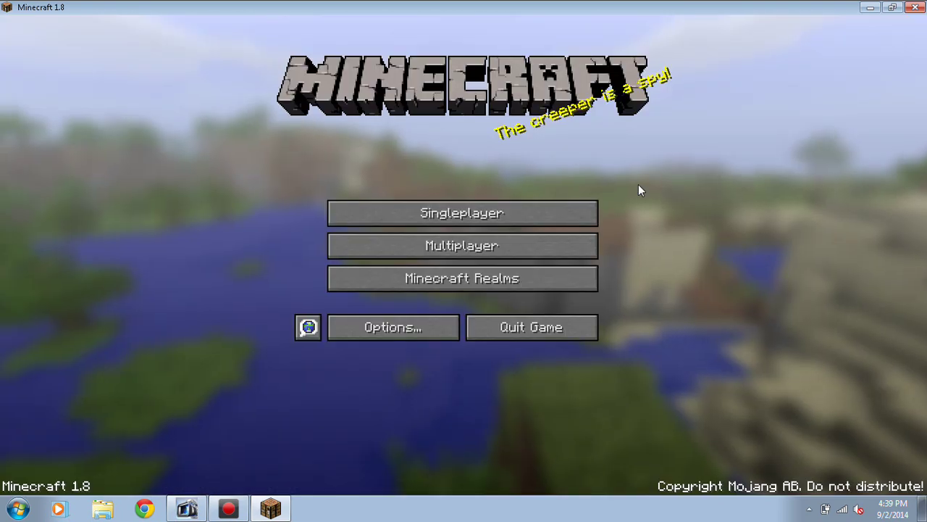
{"action": "left_click", "coordinate": [917, 8]}
Open MCunleashed Default Resource Pack.zip from .minecraft\resourcepacks in WinRAR
{"action": "double_click", "coordinate": [835, 27]}
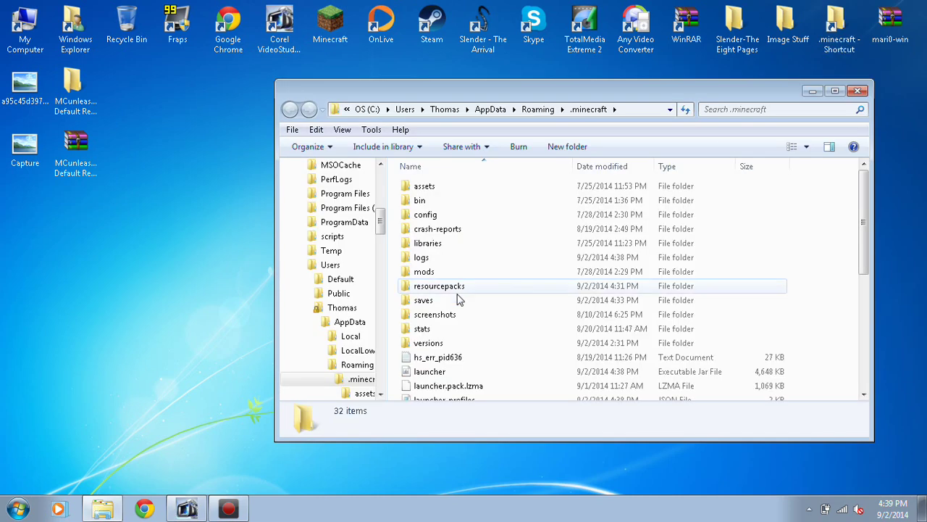
{"action": "double_click", "coordinate": [442, 286]}
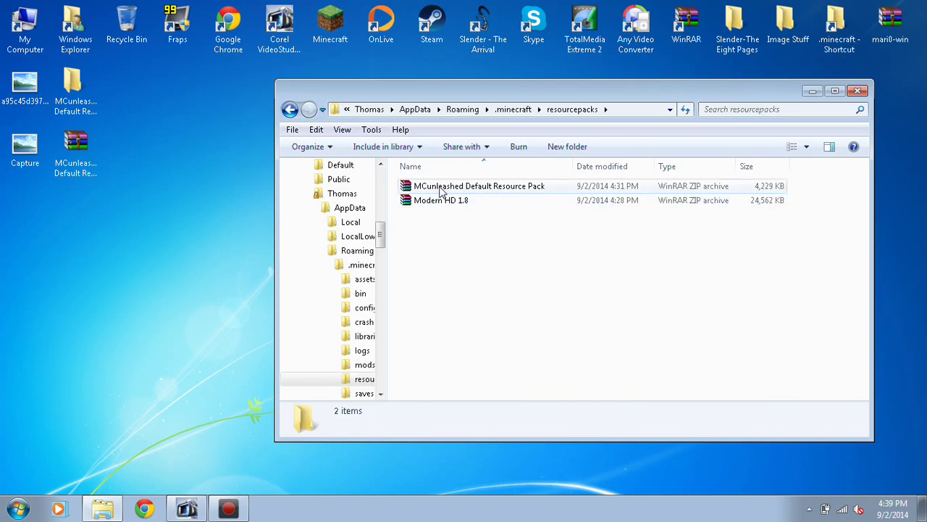
{"action": "double_click", "coordinate": [441, 190]}
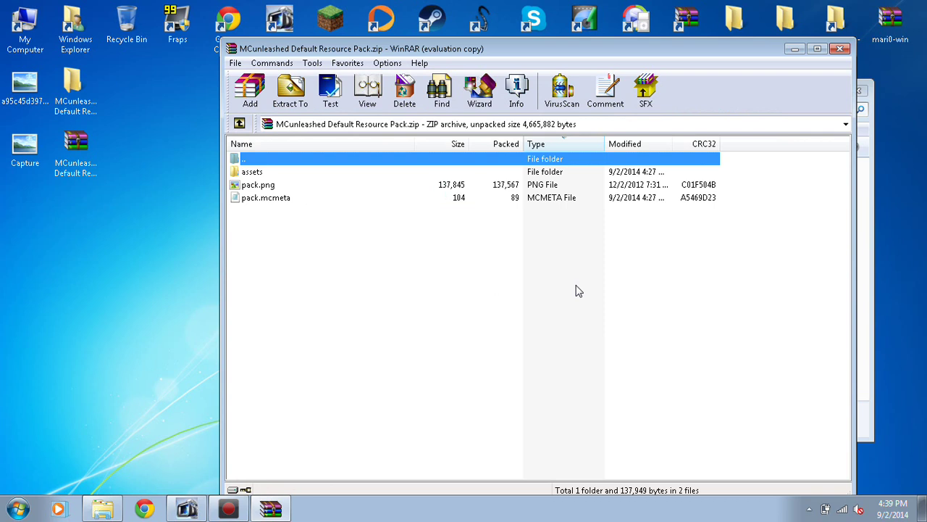
Dismiss the WinRAR licence reminder and navigate into assets\minecraft\textures inside the archive
{"action": "left_click", "coordinate": [605, 277]}
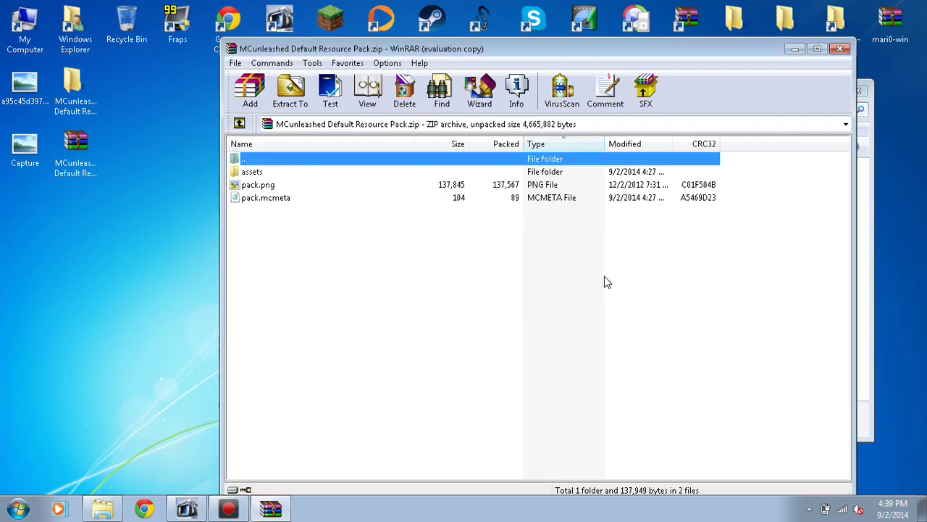
{"action": "double_click", "coordinate": [265, 173]}
{"action": "double_click", "coordinate": [266, 174]}
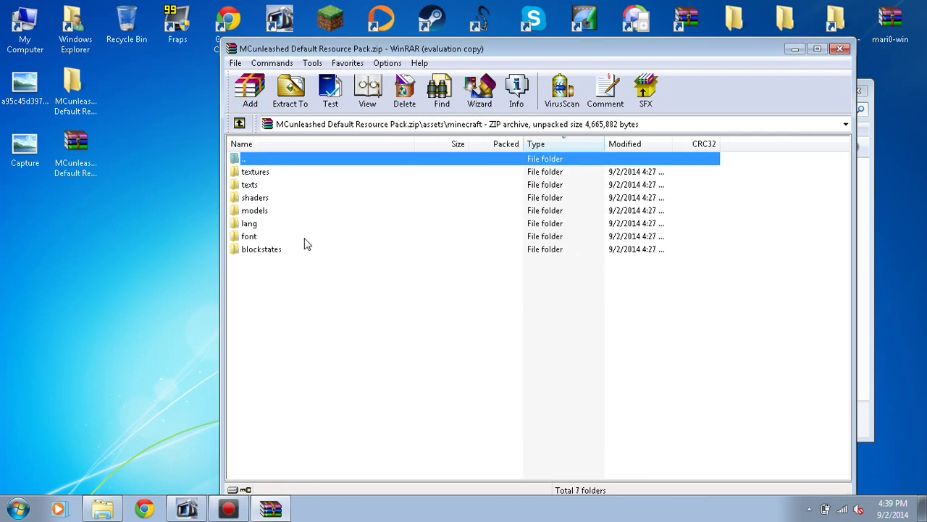
{"action": "double_click", "coordinate": [241, 124]}
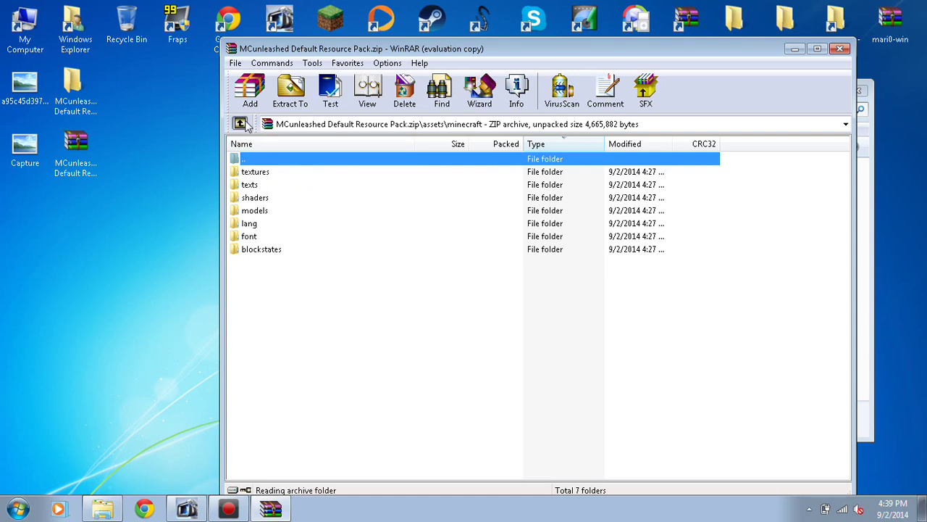
{"action": "double_click", "coordinate": [264, 174]}
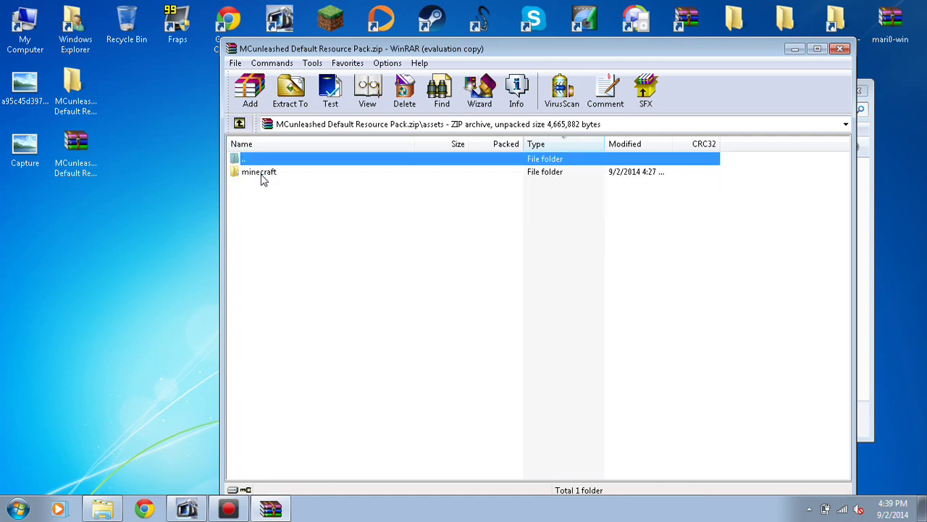
{"action": "double_click", "coordinate": [263, 174]}
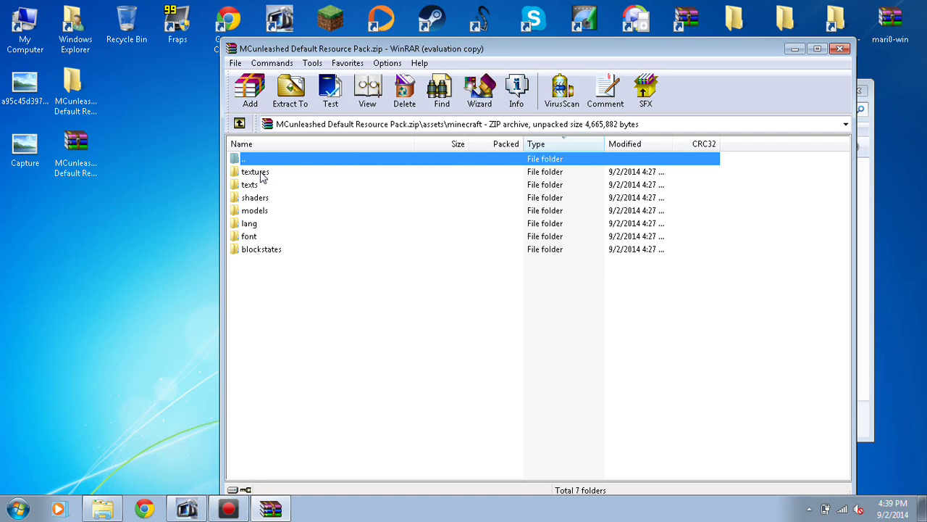
{"action": "double_click", "coordinate": [263, 175]}
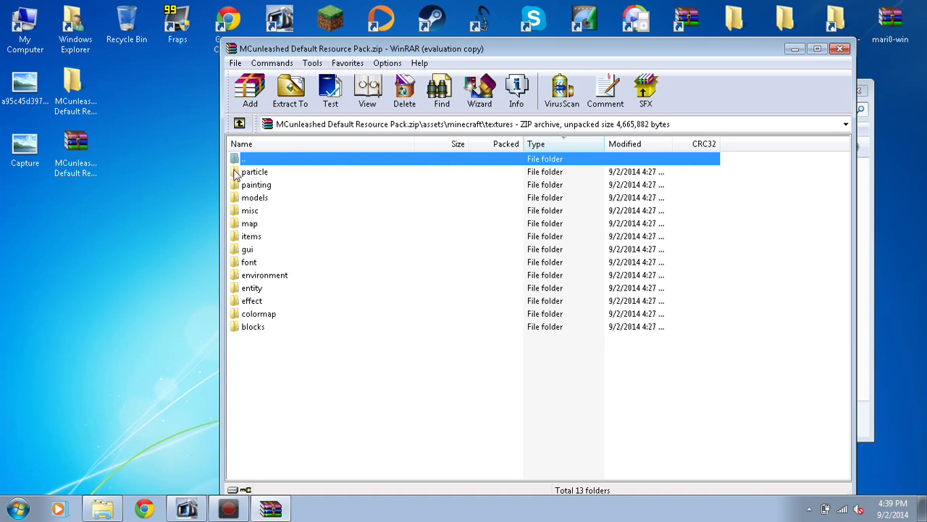
Open the textures\blocks folder and scroll down to the stone_andesite files
{"action": "left_click", "coordinate": [239, 124]}
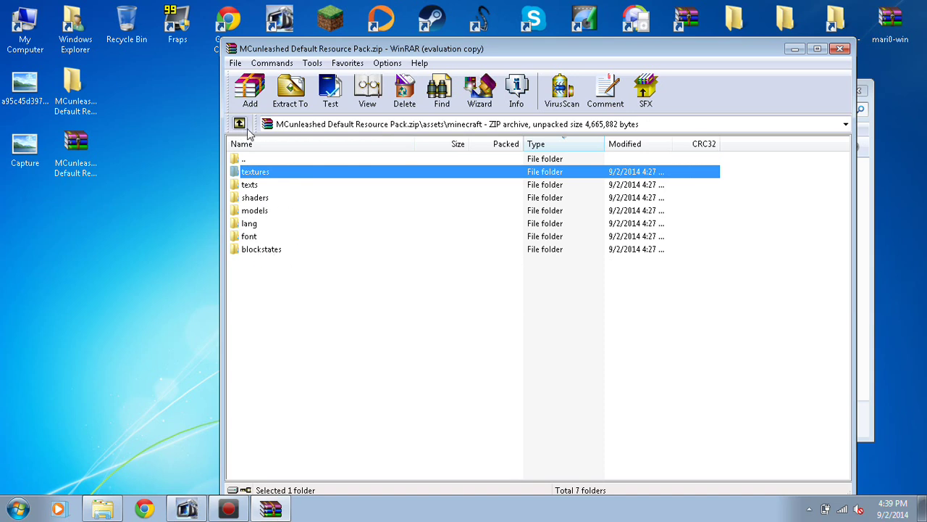
{"action": "double_click", "coordinate": [258, 177]}
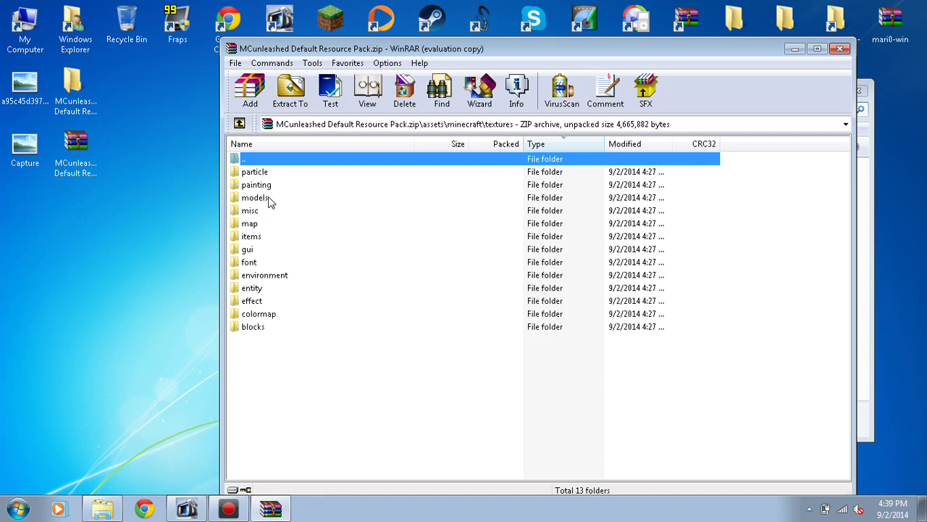
{"action": "double_click", "coordinate": [259, 277]}
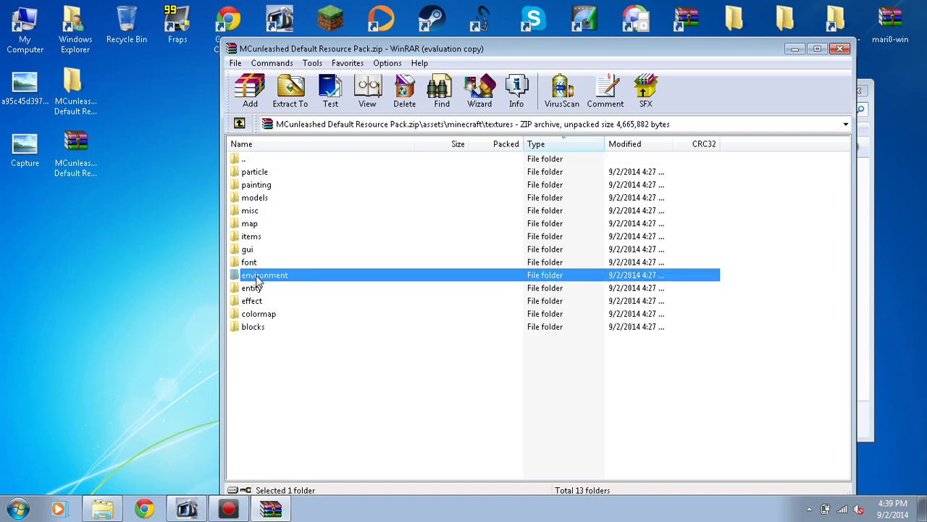
{"action": "left_click", "coordinate": [239, 123]}
{"action": "double_click", "coordinate": [248, 327]}
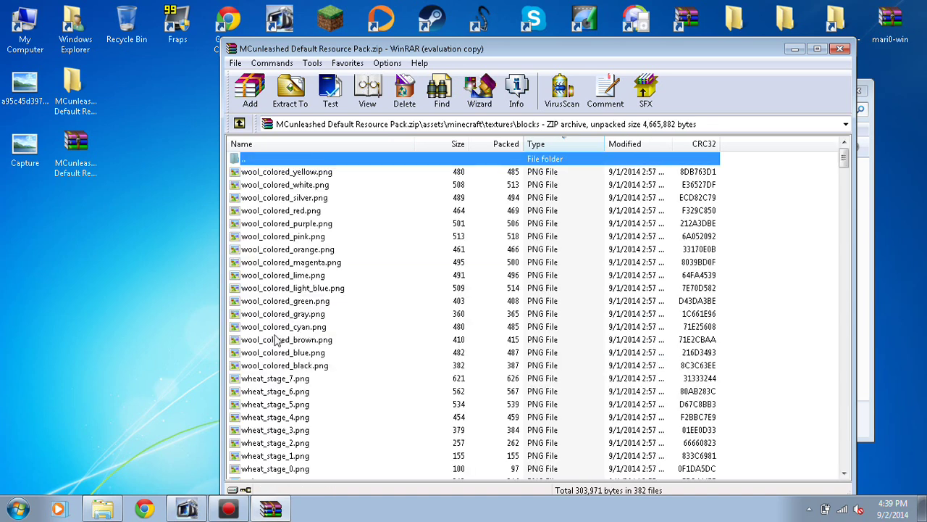
{"action": "scroll", "coordinate": [802, 238], "scroll_direction": "down", "scroll_amount": 6}
{"action": "mouse_move", "coordinate": [845, 173]}
{"action": "left_mouse_down"}
{"action": "mouse_move", "coordinate": [847, 469]}
{"action": "mouse_move", "coordinate": [847, 142]}
{"action": "mouse_move", "coordinate": [842, 472]}
{"action": "mouse_move", "coordinate": [833, 458]}
{"action": "mouse_move", "coordinate": [841, 439]}
{"action": "mouse_move", "coordinate": [843, 452]}
{"action": "mouse_move", "coordinate": [845, 344]}
{"action": "mouse_move", "coordinate": [839, 197]}
{"action": "left_mouse_up"}
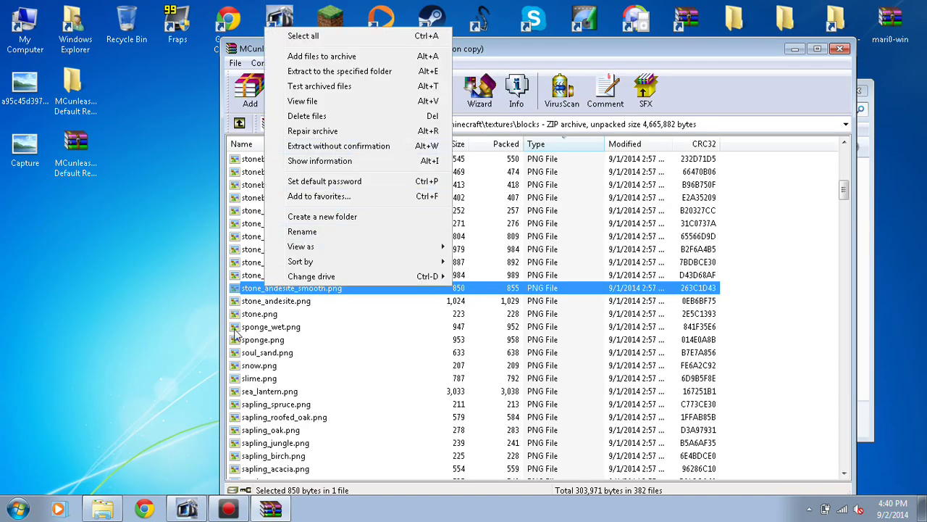
Copy stone_andesite_smooth.png from the archive onto the desktop and bring up its context menu
{"action": "right_click", "coordinate": [242, 288]}
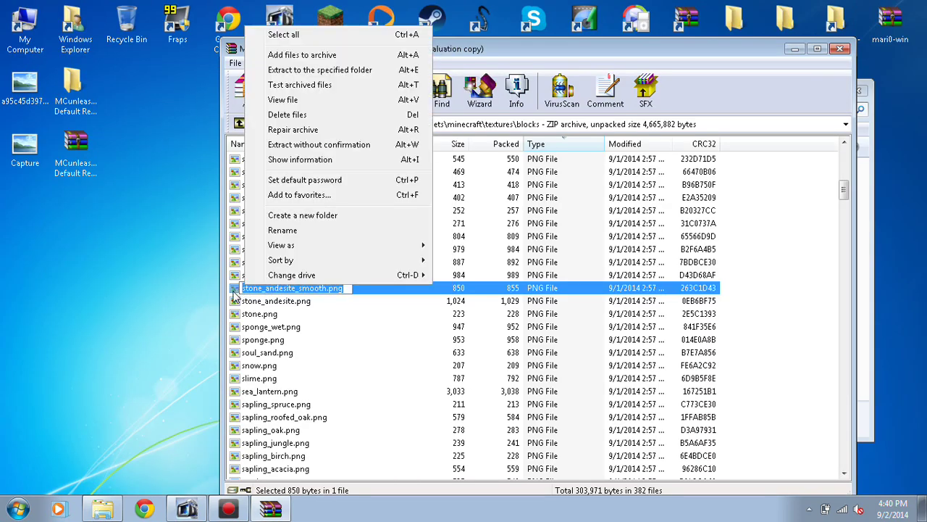
{"action": "key", "text": "Escape"}
{"action": "left_click_drag", "start_coordinate": [237, 293], "coordinate": [128, 281]}
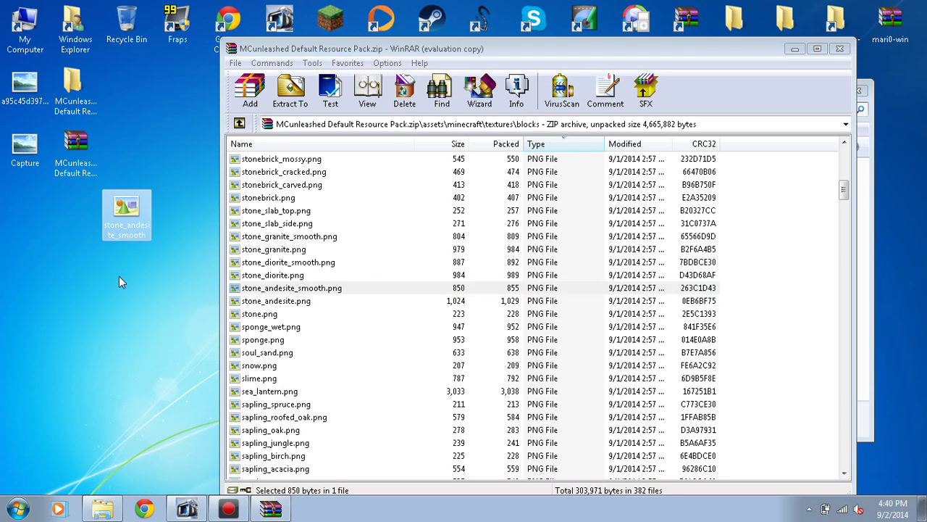
{"action": "right_click", "coordinate": [132, 218]}
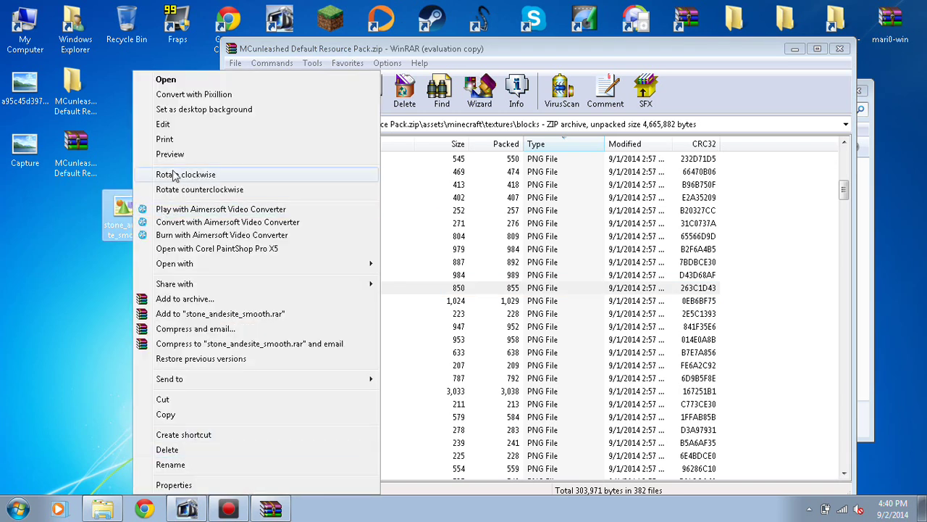
Open the texture in Paint, zoom to 800%, and paint a black stroke across it
{"action": "mouse_move", "coordinate": [206, 265]}
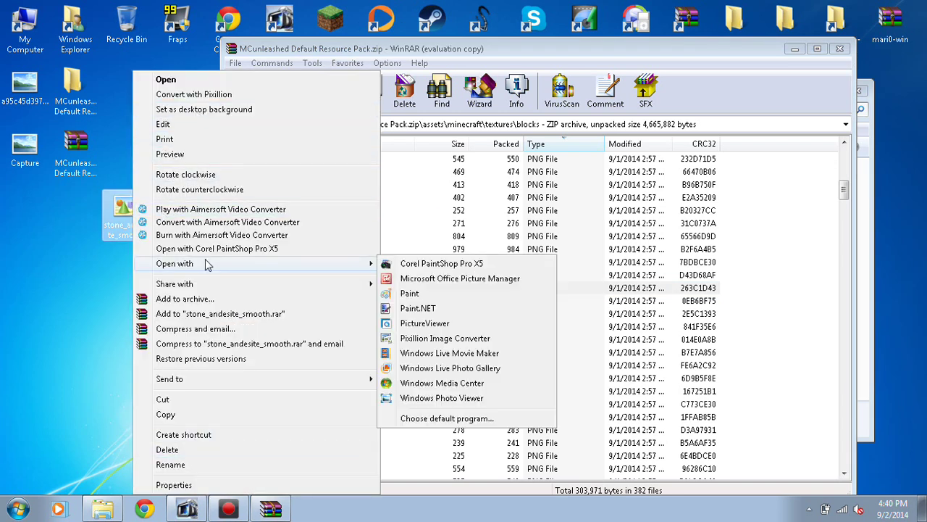
{"action": "left_click", "coordinate": [406, 290]}
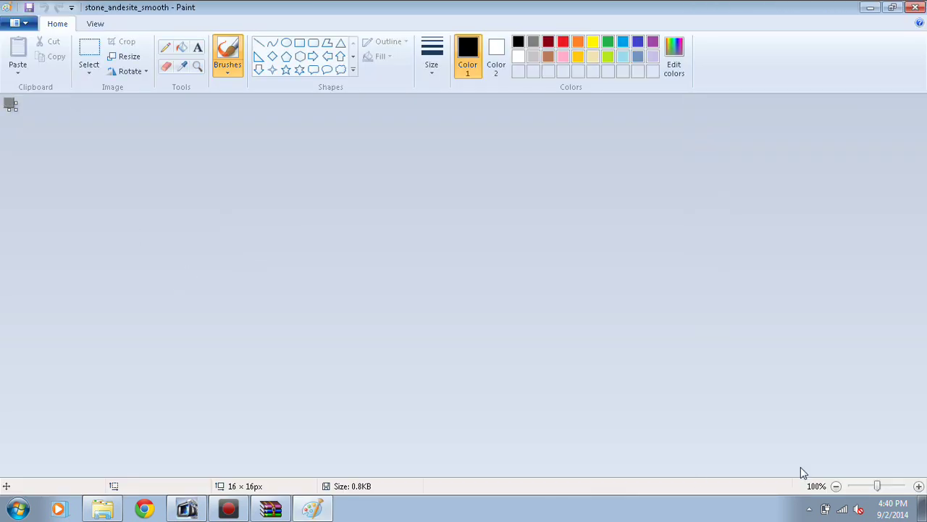
{"action": "left_click_drag", "start_coordinate": [876, 486], "coordinate": [902, 486]}
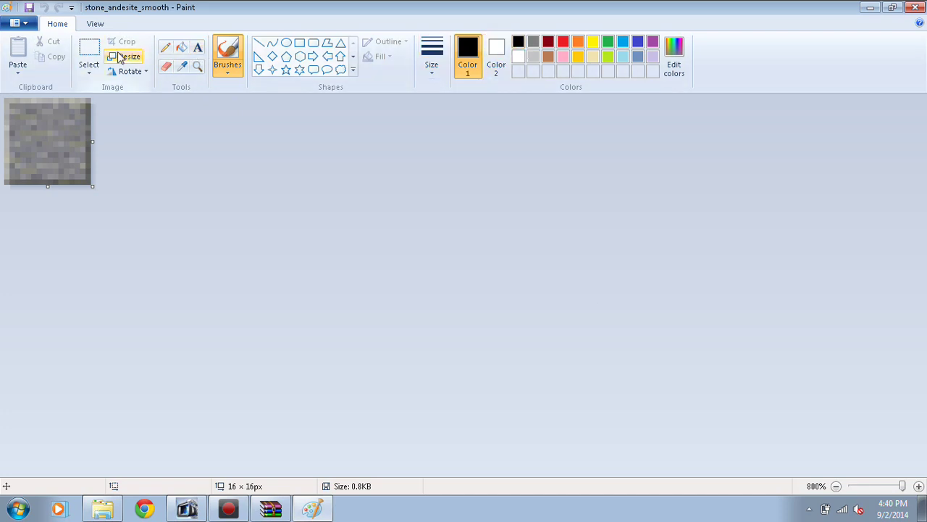
{"action": "left_click_drag", "start_coordinate": [55, 116], "coordinate": [14, 149]}
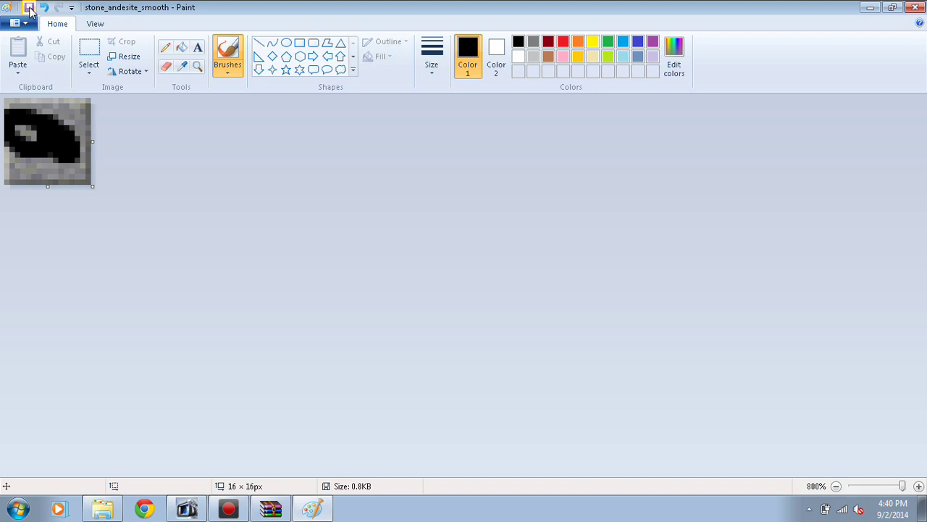
Close Paint and replace stone_andesite_smooth.png in the archive's blocks folder with the edited file
{"action": "left_click", "coordinate": [919, 6]}
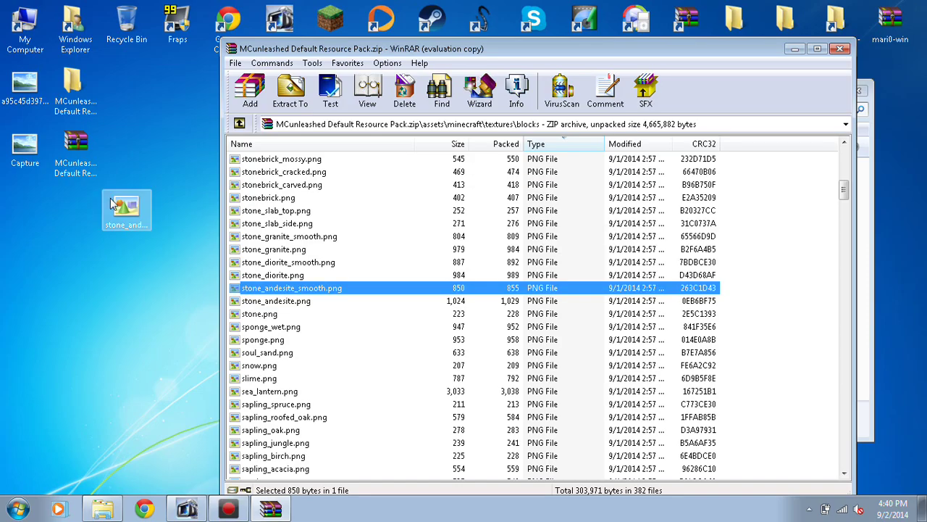
{"action": "mouse_move", "coordinate": [125, 211]}
{"action": "left_mouse_down"}
{"action": "mouse_move", "coordinate": [424, 314]}
{"action": "mouse_move", "coordinate": [394, 313]}
{"action": "left_mouse_up"}
{"action": "left_click", "coordinate": [552, 386]}
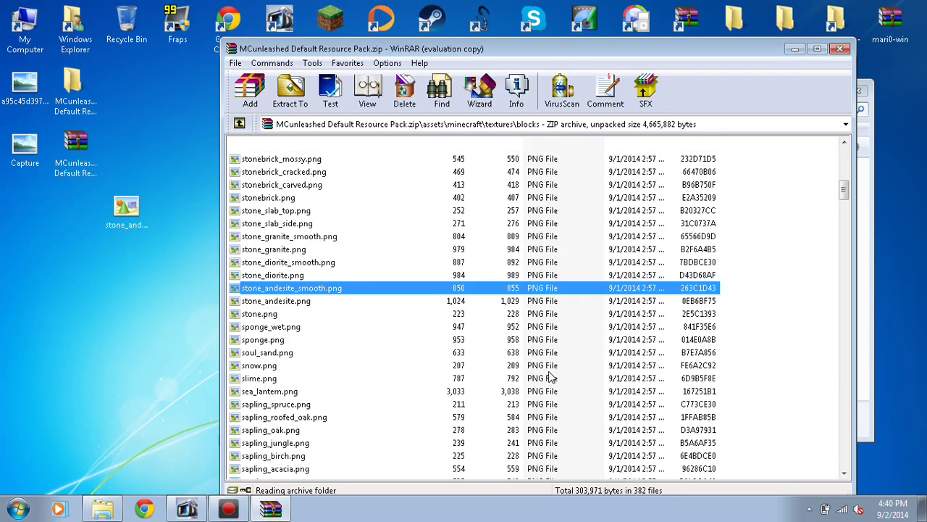
{"action": "scroll", "coordinate": [513, 327], "scroll_direction": "up", "scroll_amount": 5}
{"action": "scroll", "coordinate": [512, 340], "scroll_direction": "down", "scroll_amount": 3}
{"action": "scroll", "coordinate": [512, 355], "scroll_direction": "up", "scroll_amount": 1}
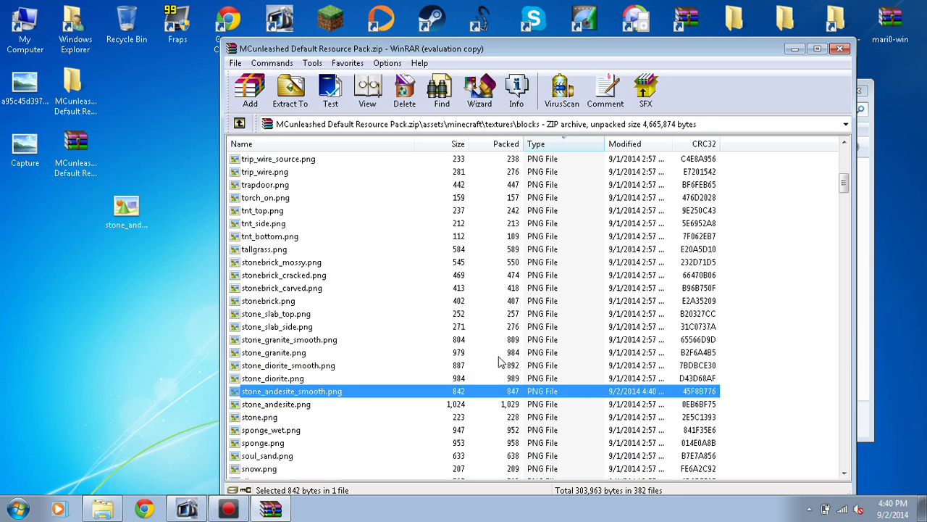
Close WinRAR and the file browser, then start the Minecraft launcher
{"action": "left_click", "coordinate": [842, 49]}
{"action": "left_click", "coordinate": [859, 90]}
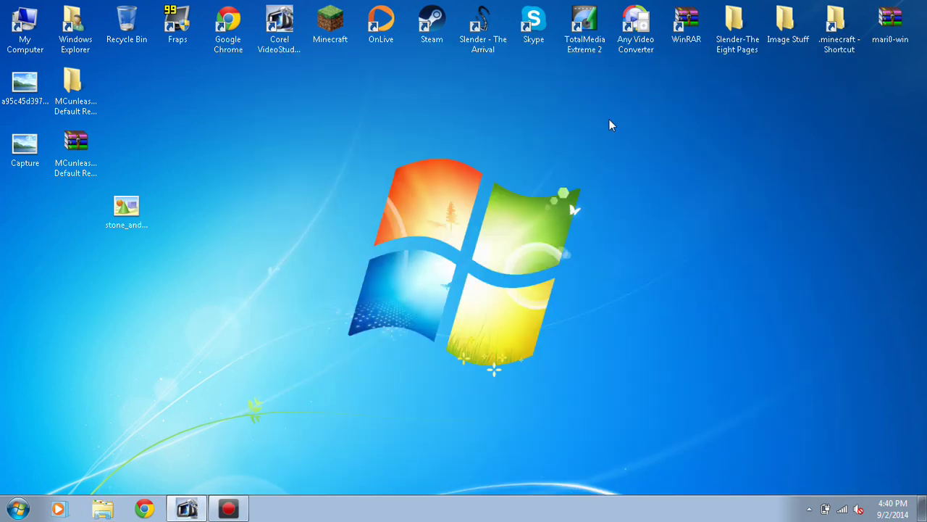
{"action": "double_click", "coordinate": [329, 27]}
Allow the launcher to run, keep the 1.8 profile on release 1.8, save, and play
{"action": "left_click", "coordinate": [516, 269]}
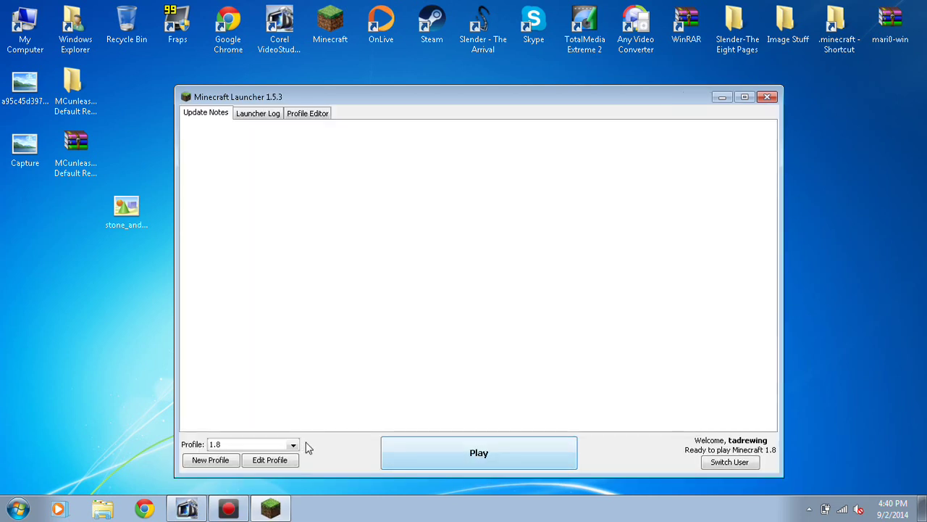
{"action": "left_click", "coordinate": [293, 444]}
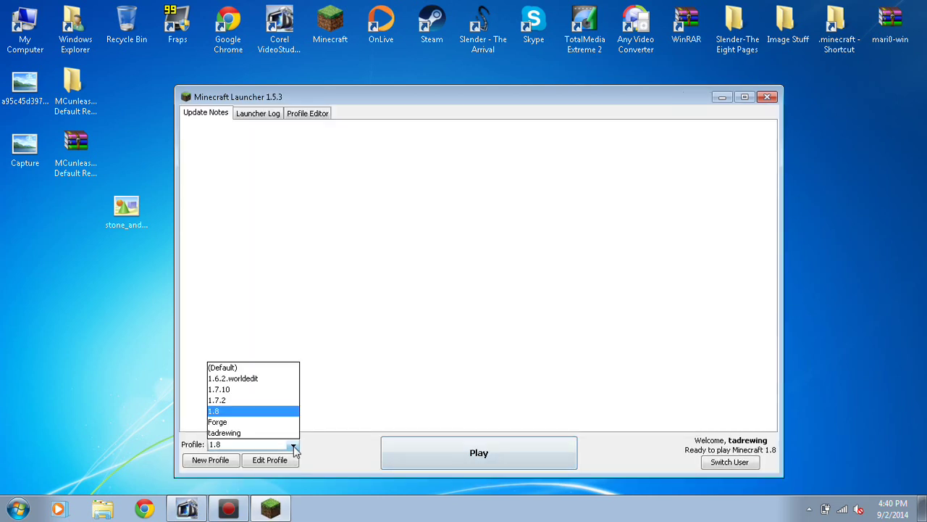
{"action": "left_click", "coordinate": [335, 456]}
{"action": "left_click", "coordinate": [294, 444]}
{"action": "left_click", "coordinate": [315, 449]}
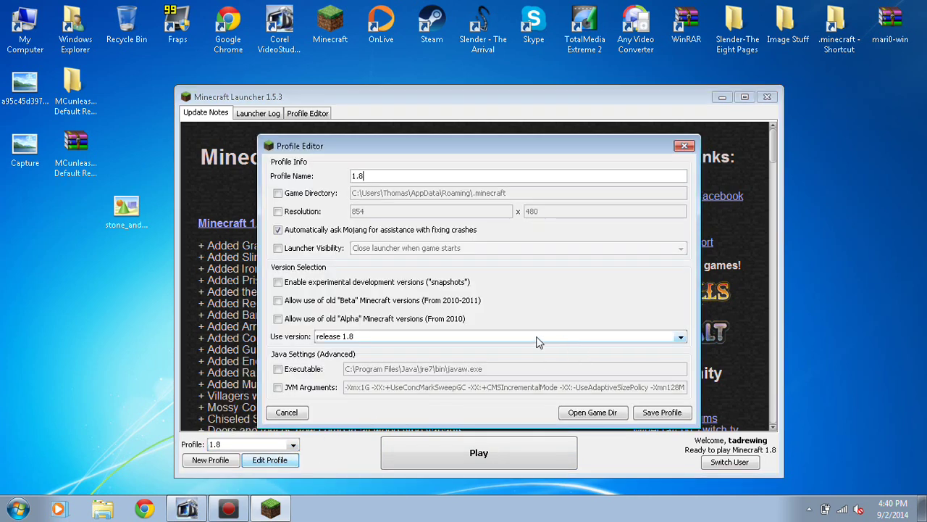
{"action": "left_click", "coordinate": [538, 339]}
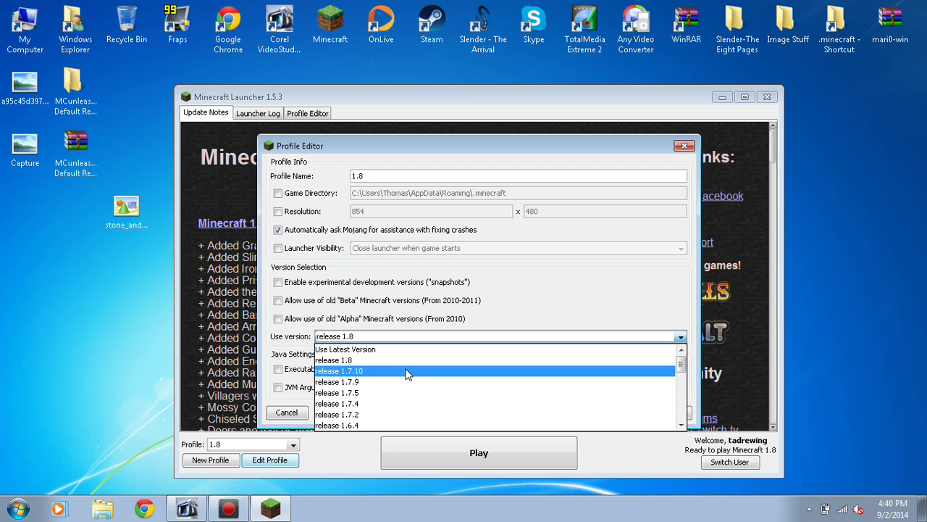
{"action": "left_click", "coordinate": [384, 360]}
{"action": "left_click", "coordinate": [661, 413]}
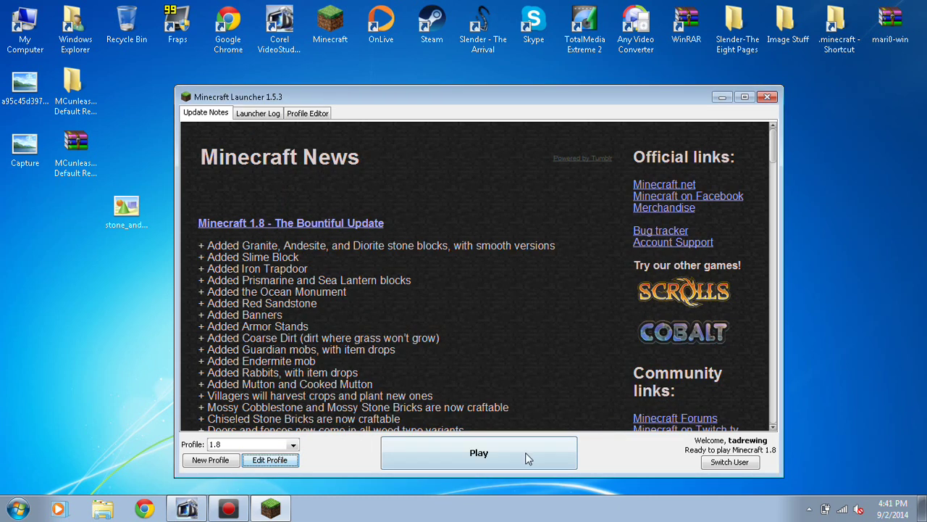
{"action": "left_click", "coordinate": [525, 452]}
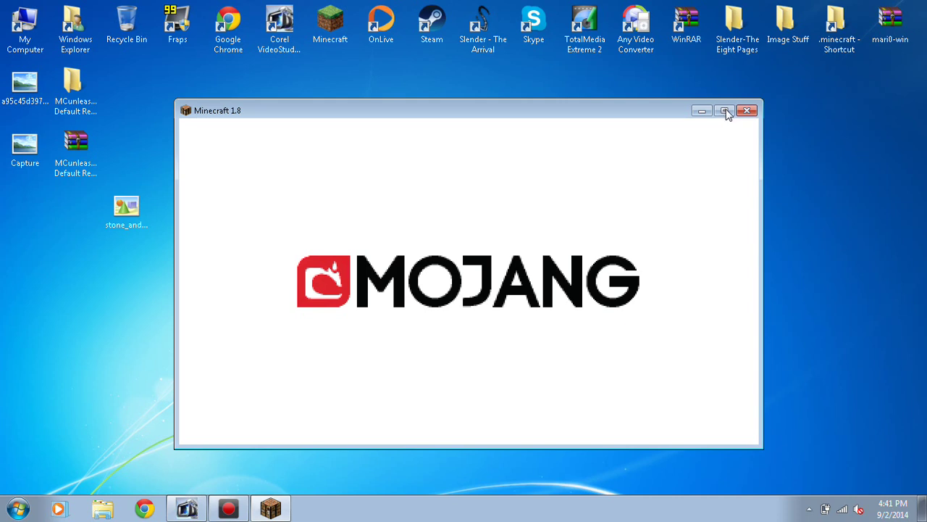
Maximize the game, load New World, and pick up the repainted andesite block from the creative inventory
{"action": "left_click", "coordinate": [724, 112]}
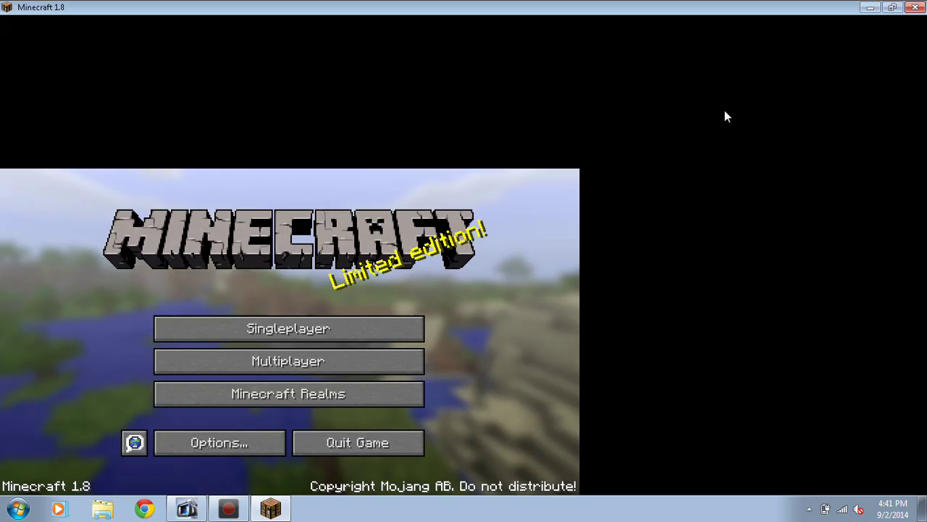
{"action": "left_click", "coordinate": [554, 208]}
{"action": "left_click", "coordinate": [437, 99]}
{"action": "left_click", "coordinate": [383, 443]}
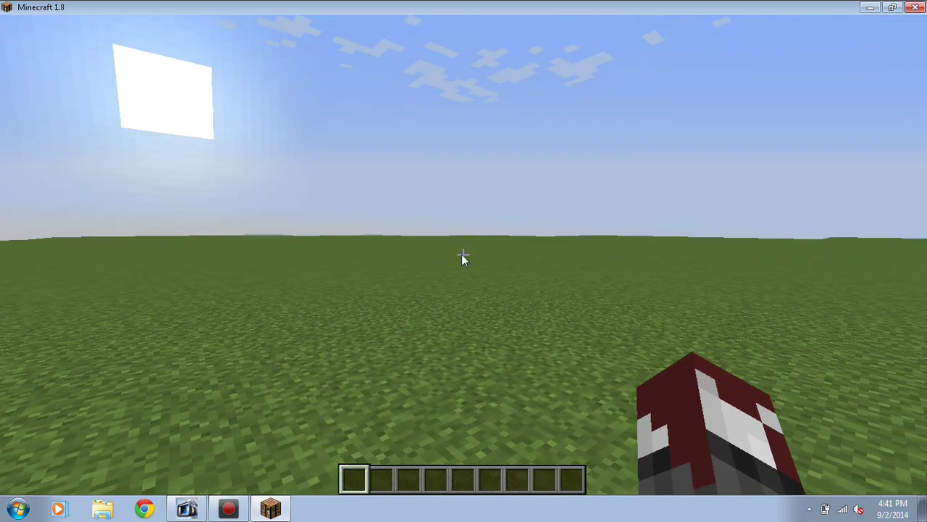
{"action": "key", "text": "e"}
{"action": "left_click", "coordinate": [500, 197]}
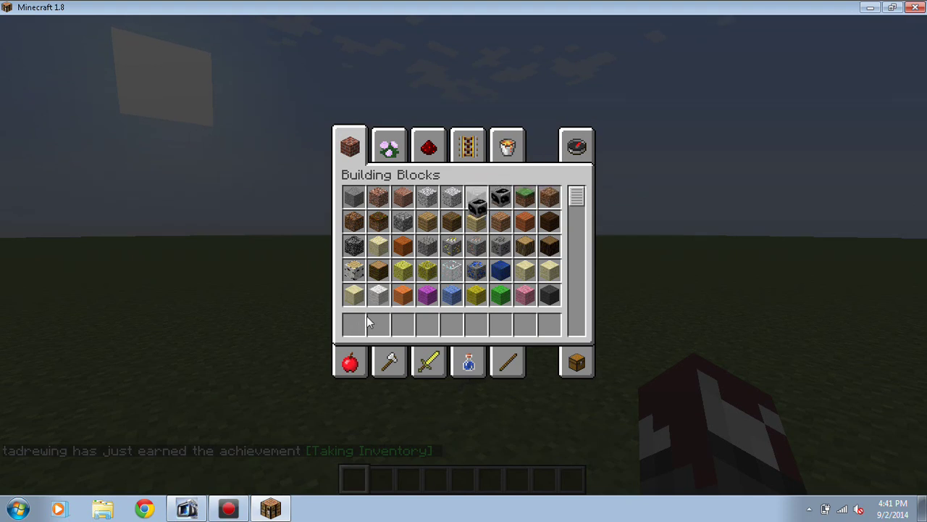
Put the repainted Polished Andesite in the hotbar, toss one, and place two blocks on the grass
{"action": "left_click", "coordinate": [360, 329]}
{"action": "key", "text": "e"}
{"action": "key", "text": "q"}
{"action": "right_click", "coordinate": [463, 261]}
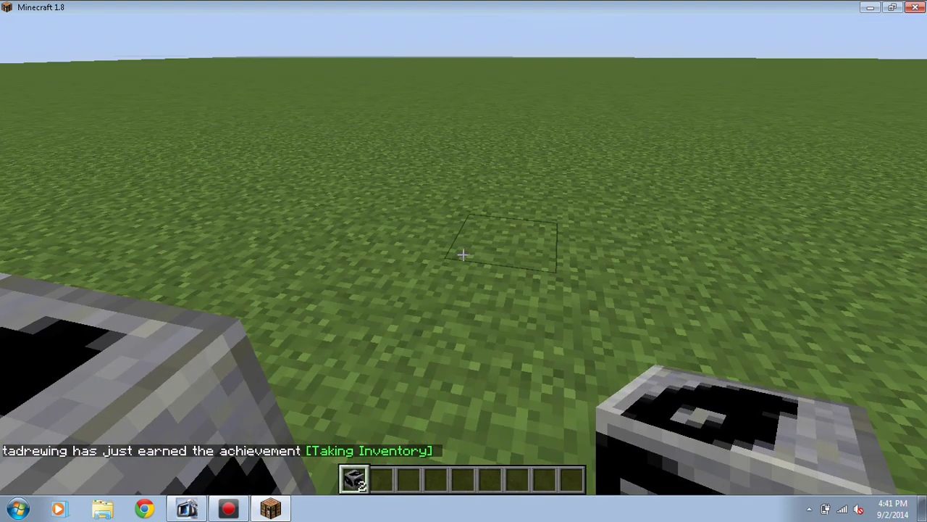
{"action": "right_click", "coordinate": [463, 254]}
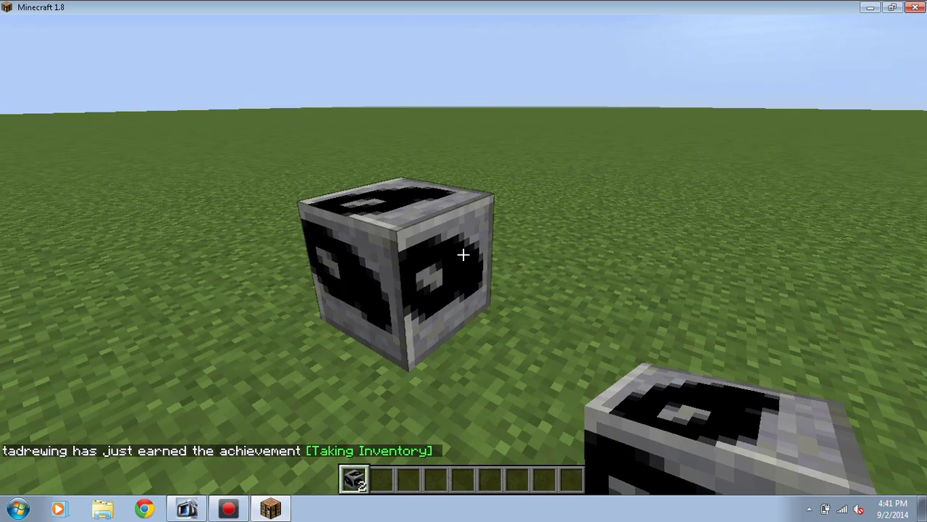
Walk around the placed andesite block to inspect its black-painted texture from near and far
{"action": "key", "text": "s"}
{"action": "key", "text": "w"}
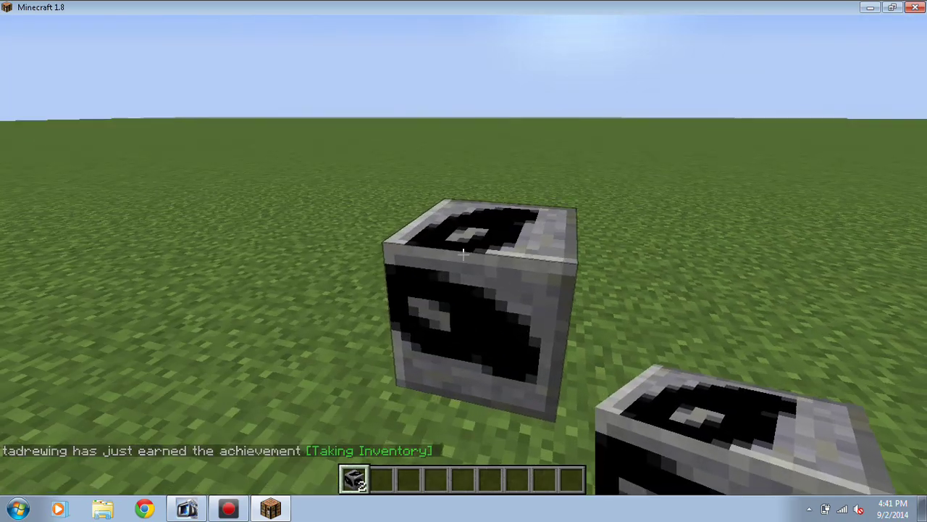
{"action": "key", "text": "s"}
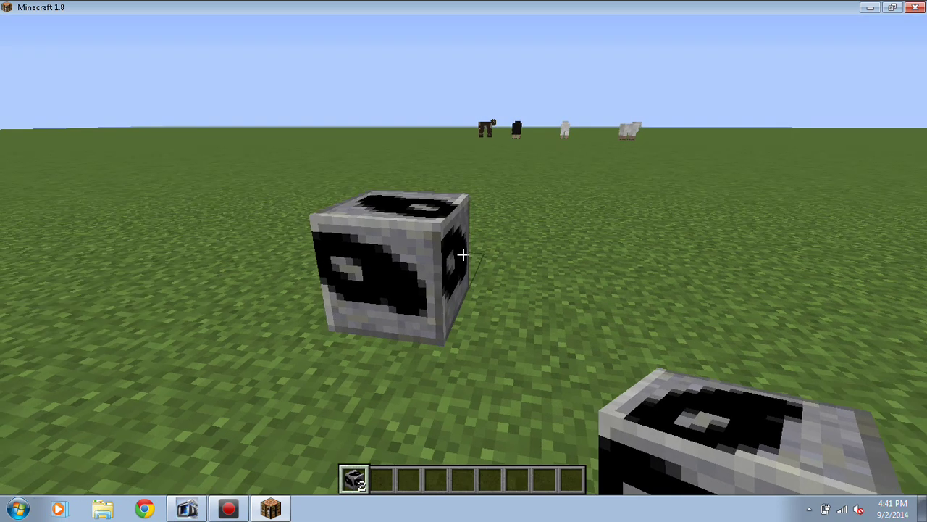
{"action": "key", "text": "w"}
{"action": "key", "text": "s"}
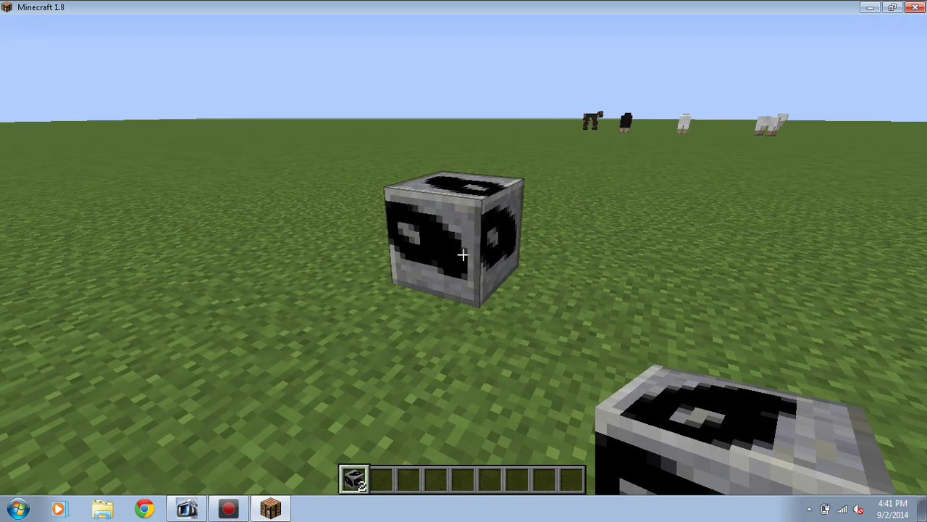
Pause the game and visit Options > Video Settings without changes, then return to the pause menu
{"action": "key", "text": "Escape"}
{"action": "left_click", "coordinate": [415, 250]}
{"action": "left_click", "coordinate": [390, 223]}
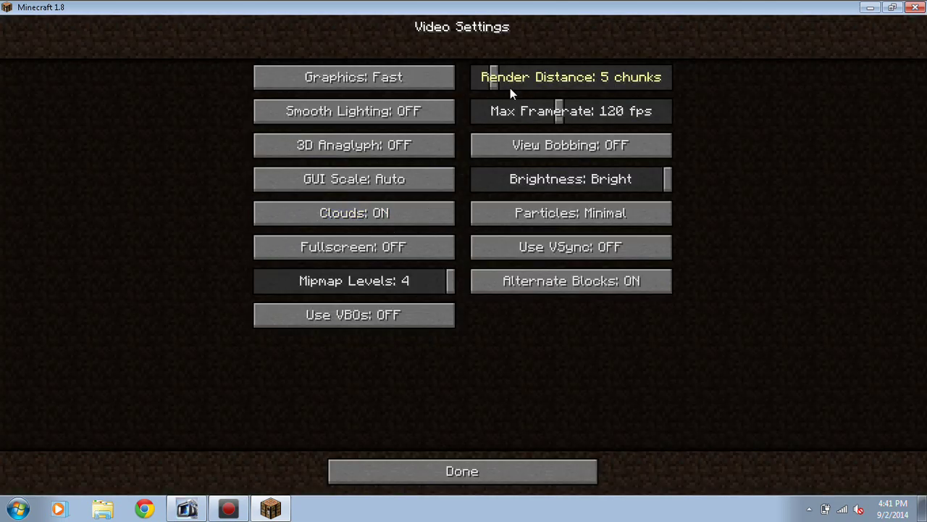
{"action": "left_click", "coordinate": [486, 472]}
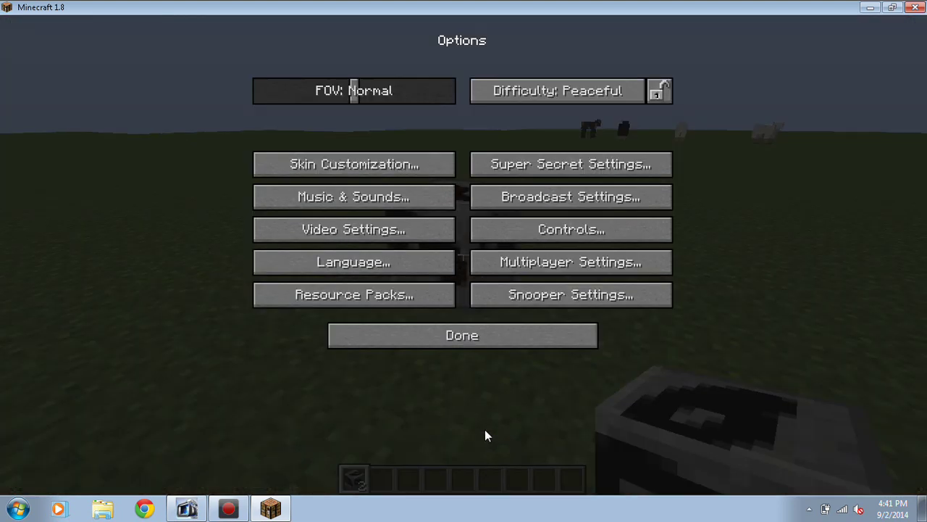
{"action": "left_click", "coordinate": [450, 329]}
Resume the game, approach and back off from the andesite block, then break it
{"action": "left_click", "coordinate": [461, 157]}
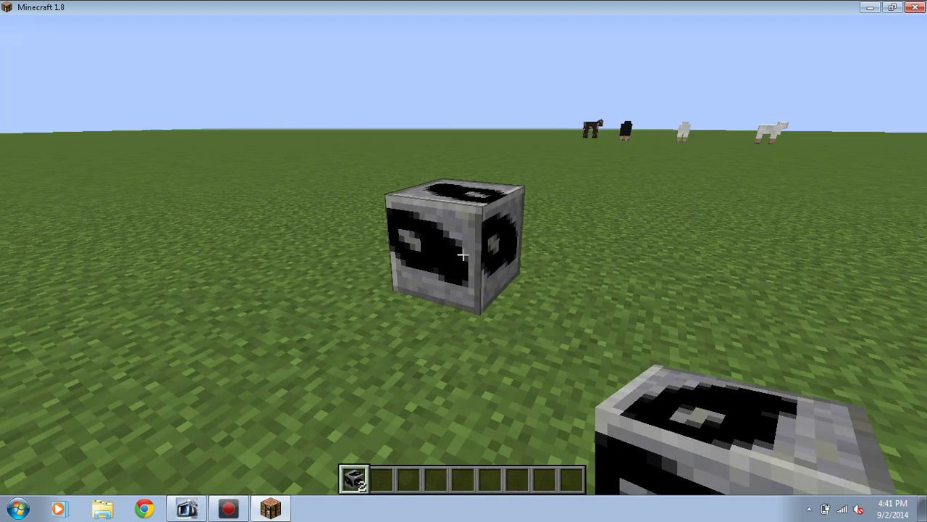
{"action": "key", "text": "w"}
{"action": "key", "text": "s"}
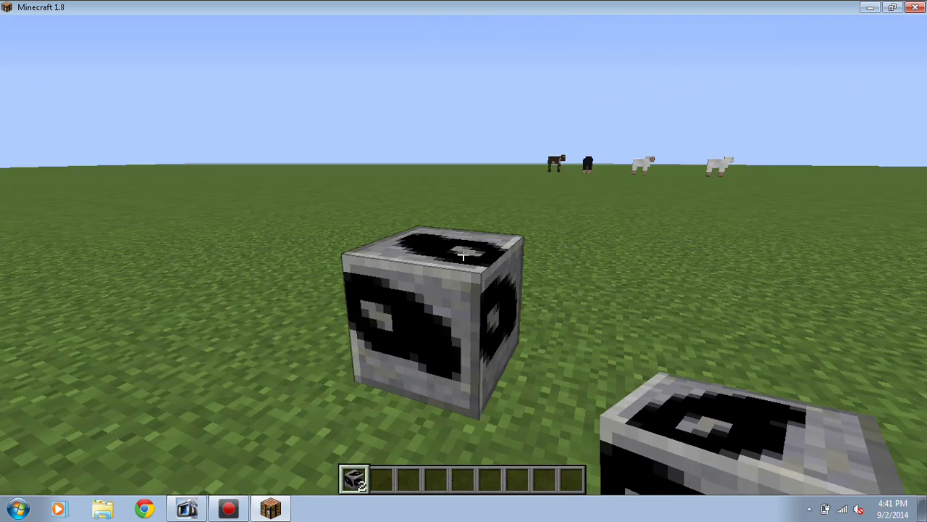
{"action": "left_click", "coordinate": [464, 255]}
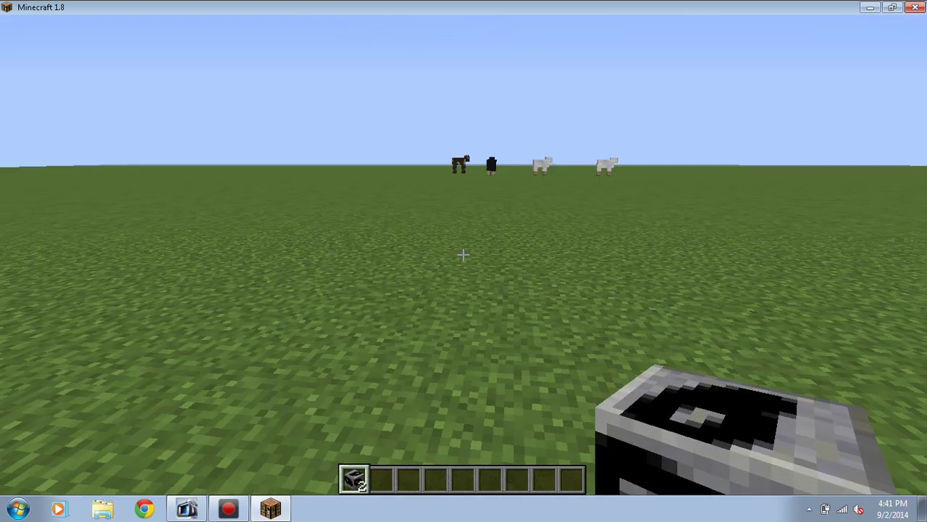